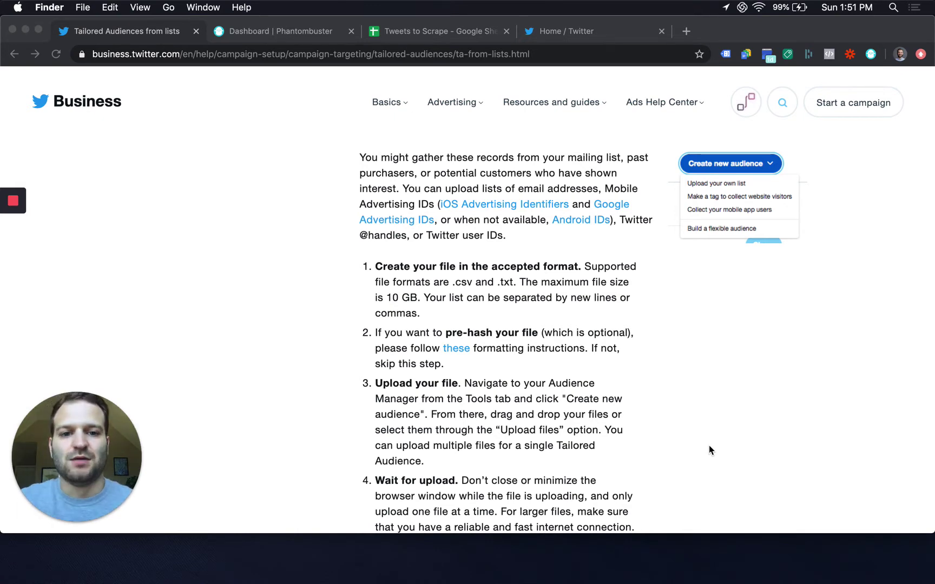
# Browse the Twitter phantoms in Phantombuster and start setting up Twitter Likes Export.
pyautogui.scroll(4, 623, 322)
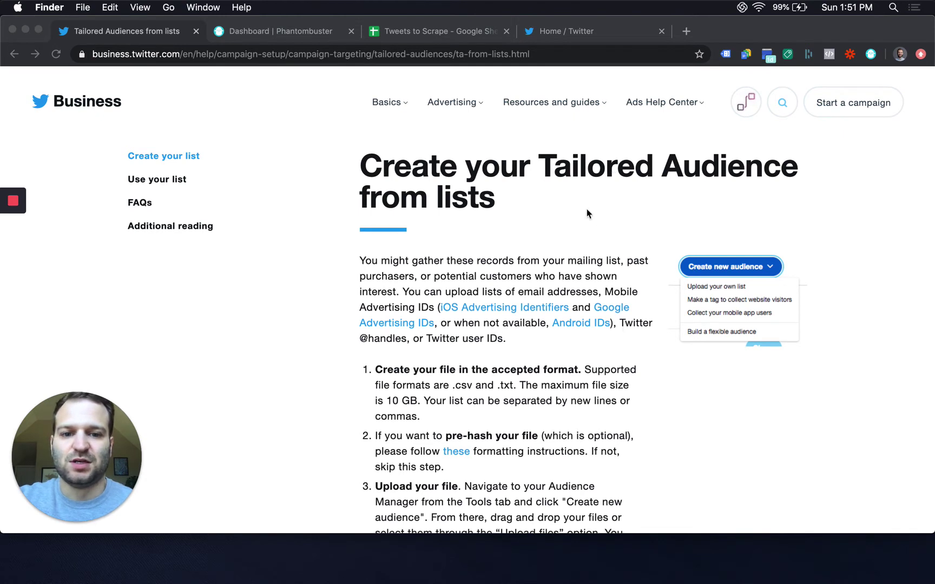
pyautogui.scroll(-1, 574, 277)
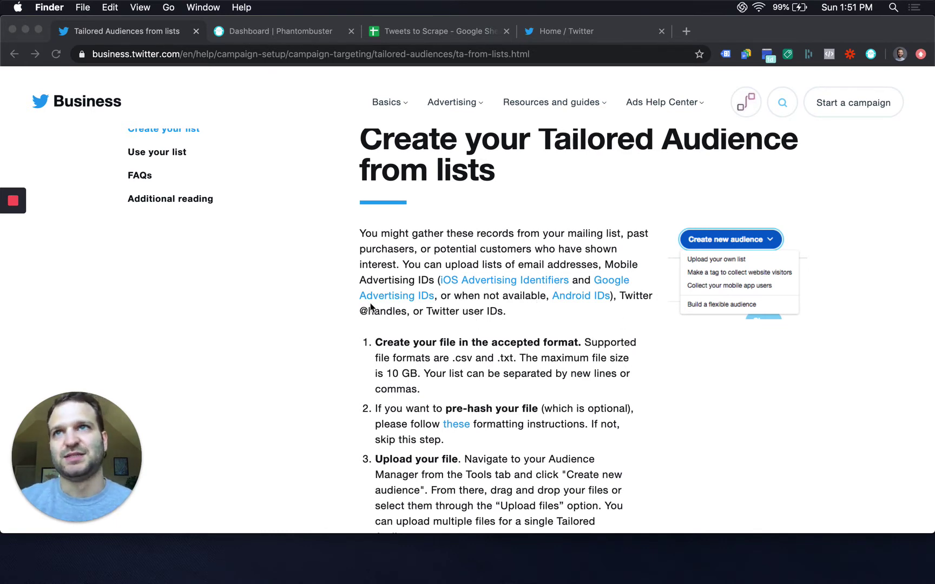
pyautogui.click(287, 31)
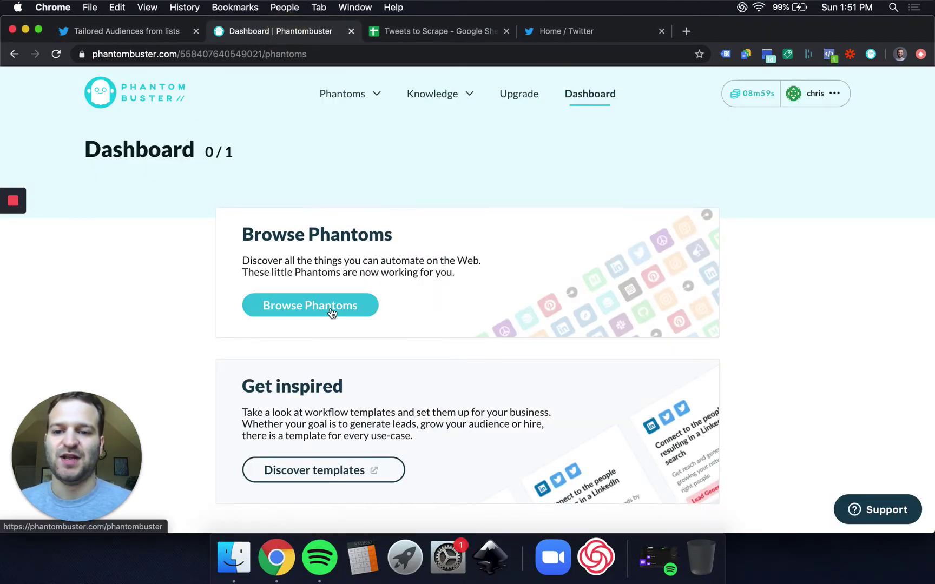
pyautogui.click(330, 307)
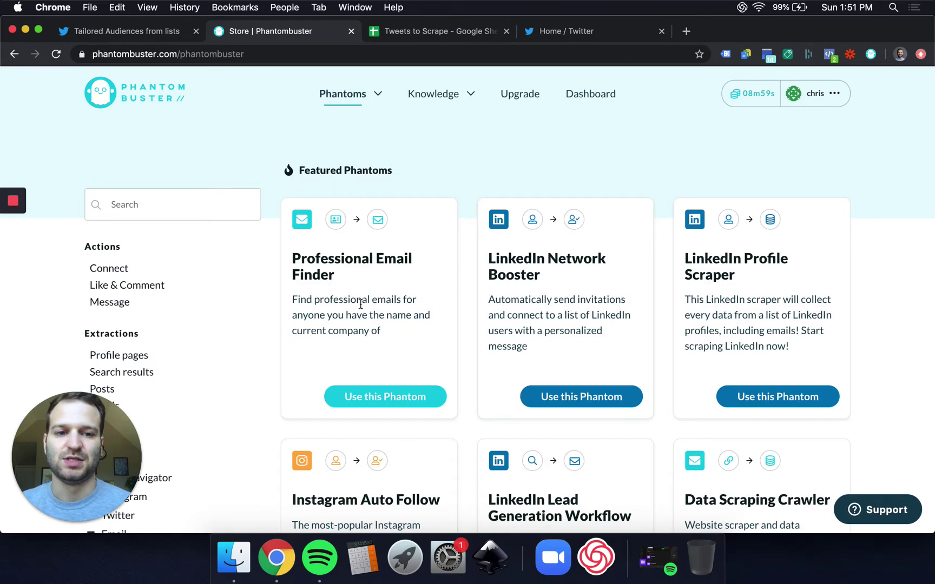
pyautogui.click(380, 101)
pyautogui.click(370, 254)
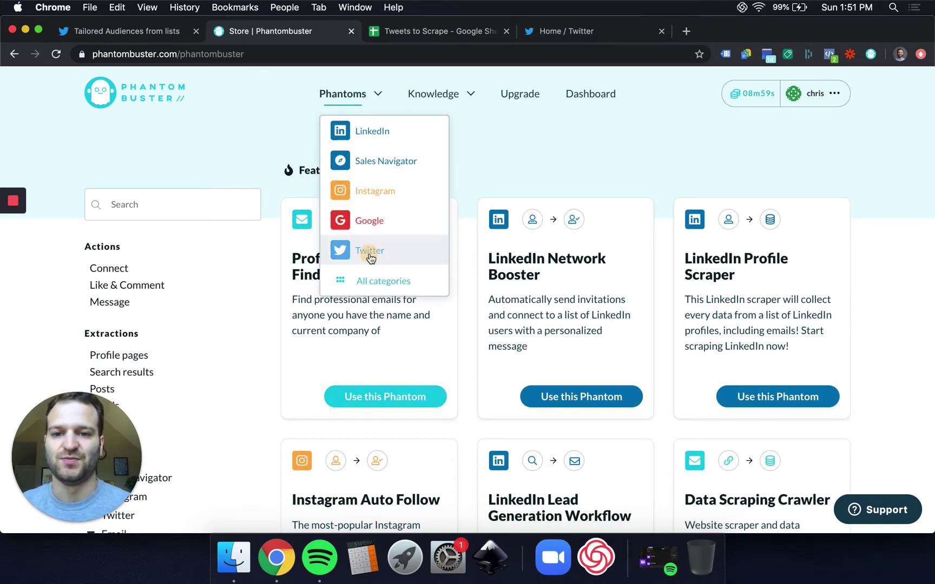
pyautogui.scroll(-10, 717, 238)
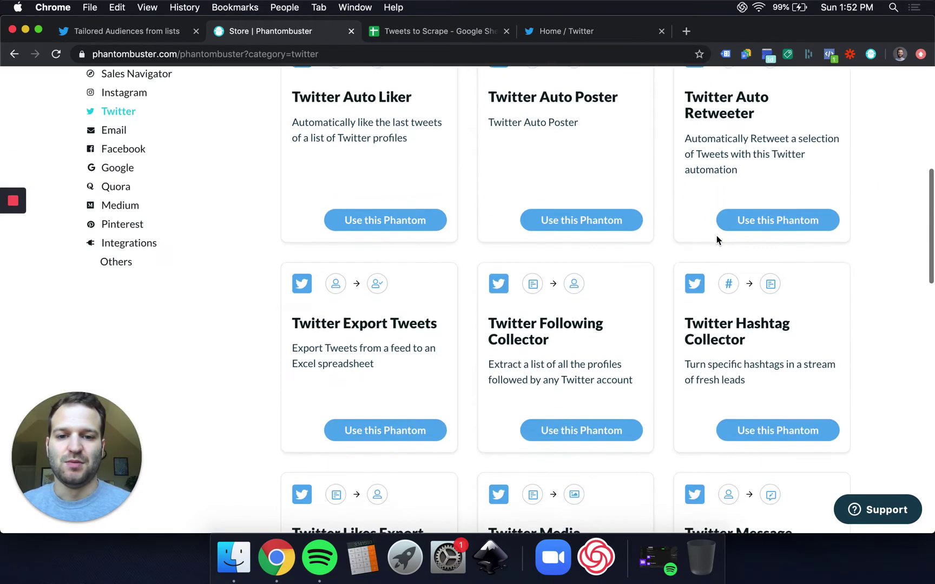
pyautogui.scroll(-5, 717, 240)
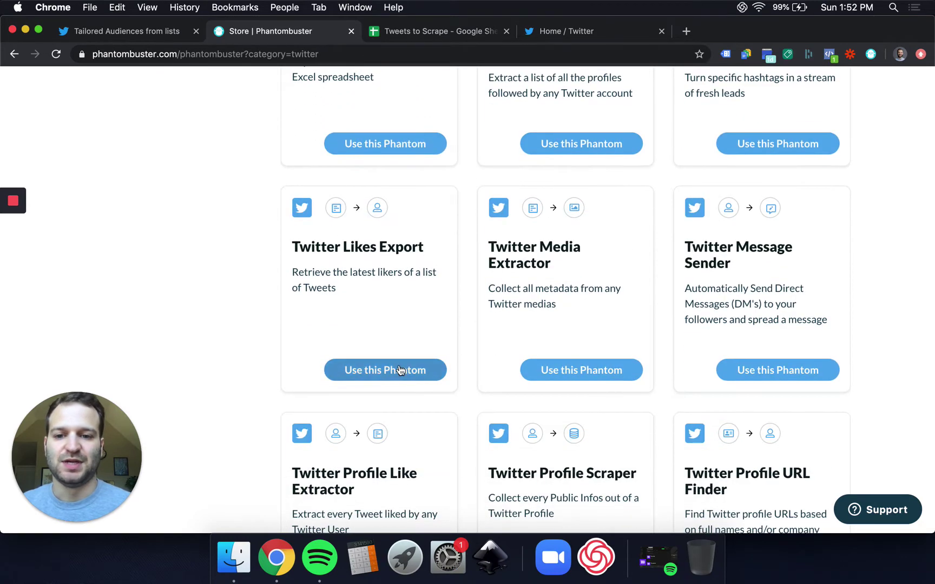
pyautogui.click(401, 370)
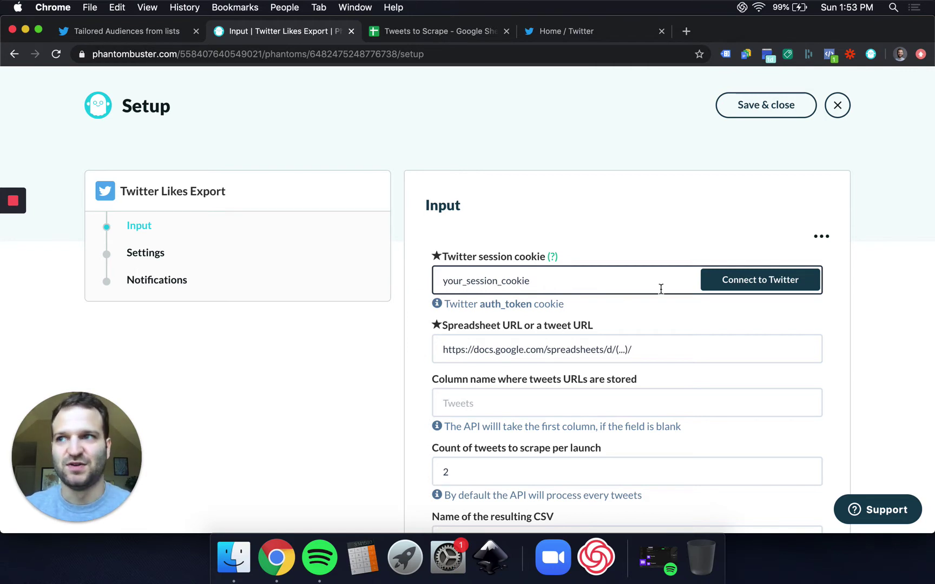
# Fill the session cookie via Connect to Twitter, then bring up the Tweets to Scrape sheet.
pyautogui.click(775, 280)
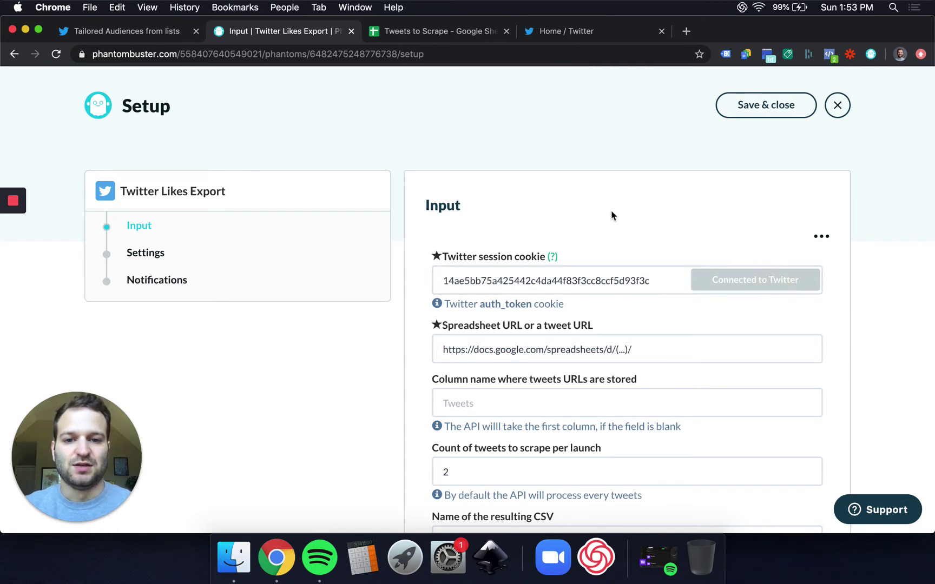
pyautogui.scroll(-5, 555, 278)
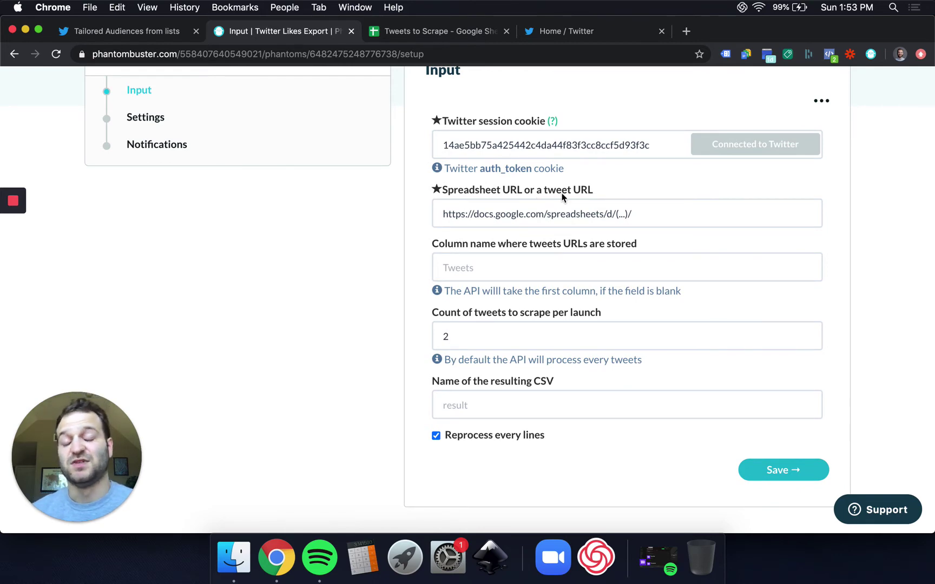
pyautogui.click(421, 31)
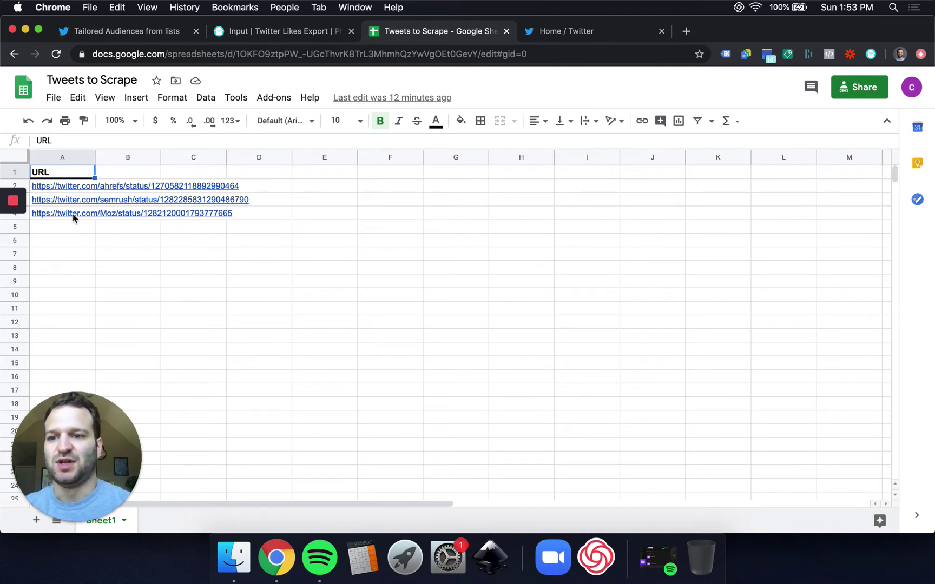
# Review the Ahrefs, semrush and Moz tweet links in A2–A4 under the URL header.
pyautogui.moveTo(57, 186)
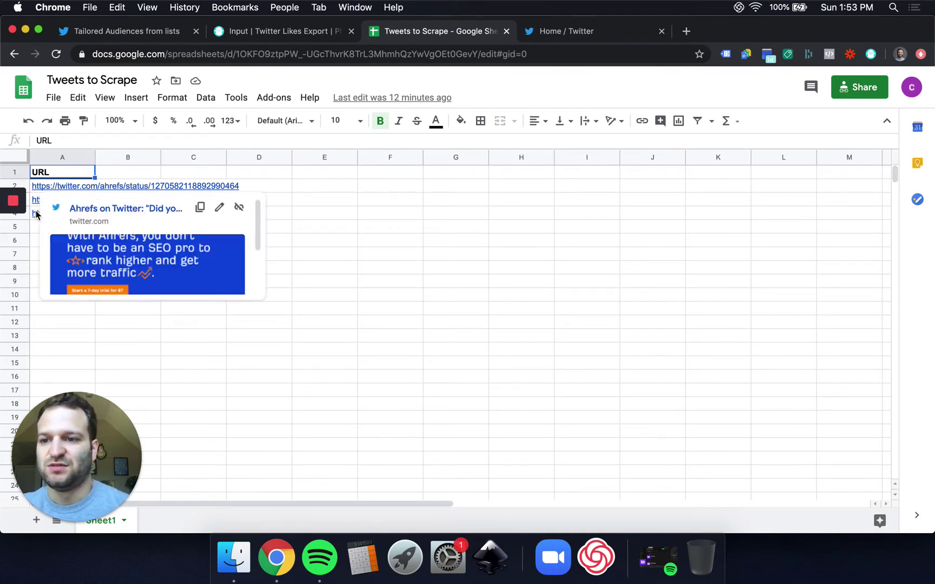
pyautogui.click(36, 201)
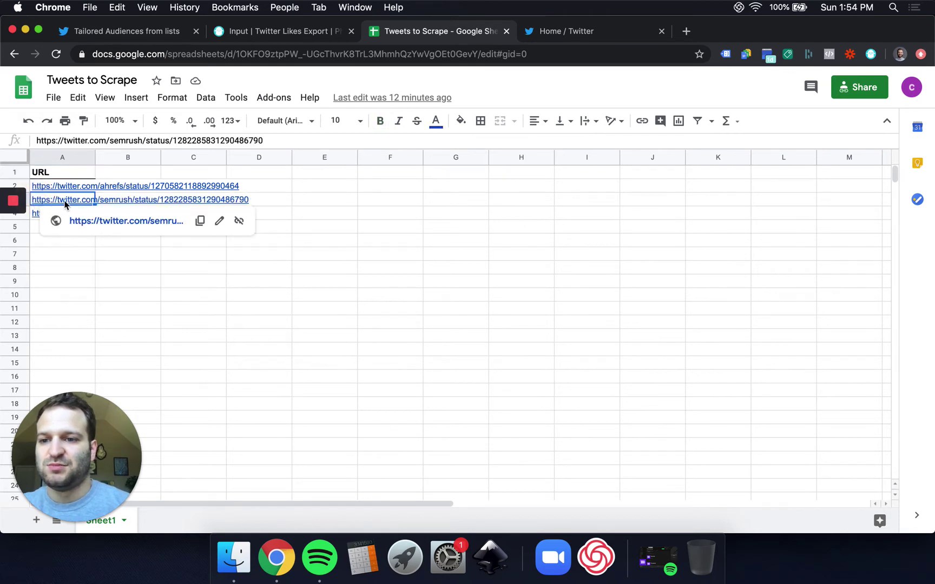
pyautogui.click(36, 214)
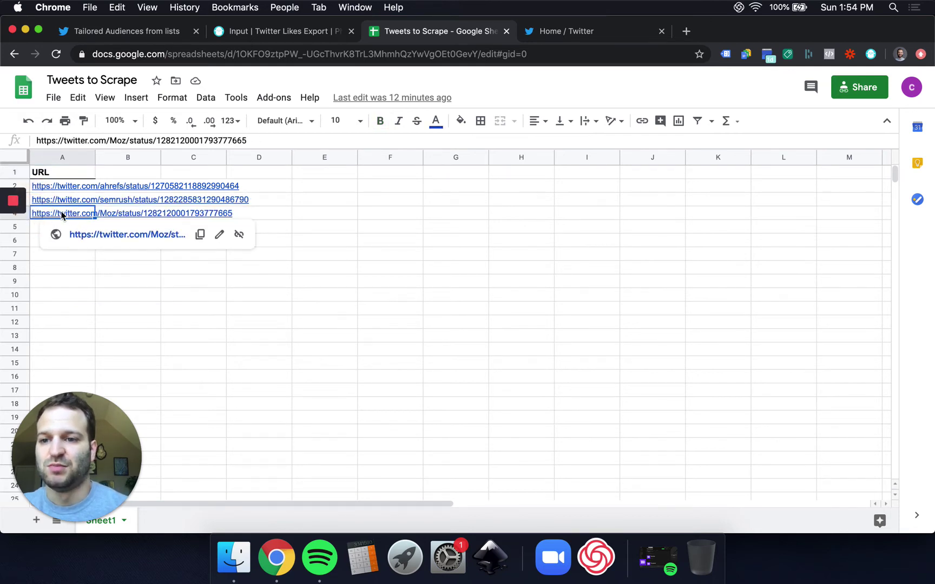
pyautogui.click(75, 191)
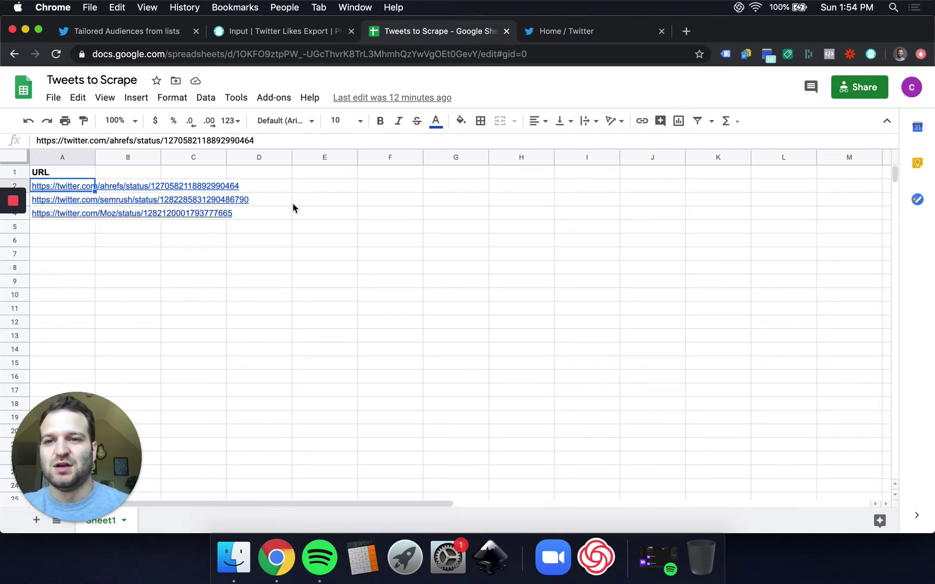
pyautogui.moveTo(72, 191)
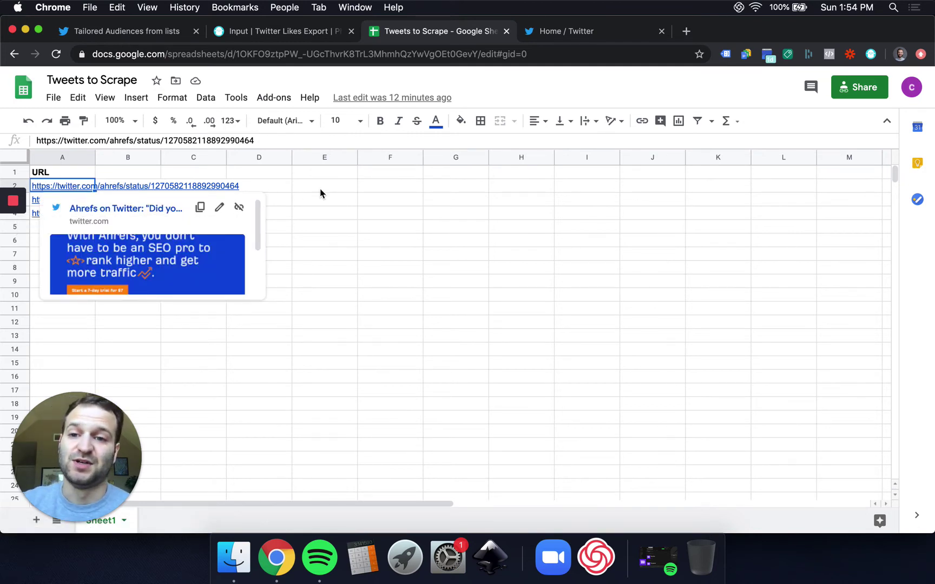
pyautogui.click(70, 172)
# Copy the Tweets to Scrape sheet's shareable link.
pyautogui.click(276, 31)
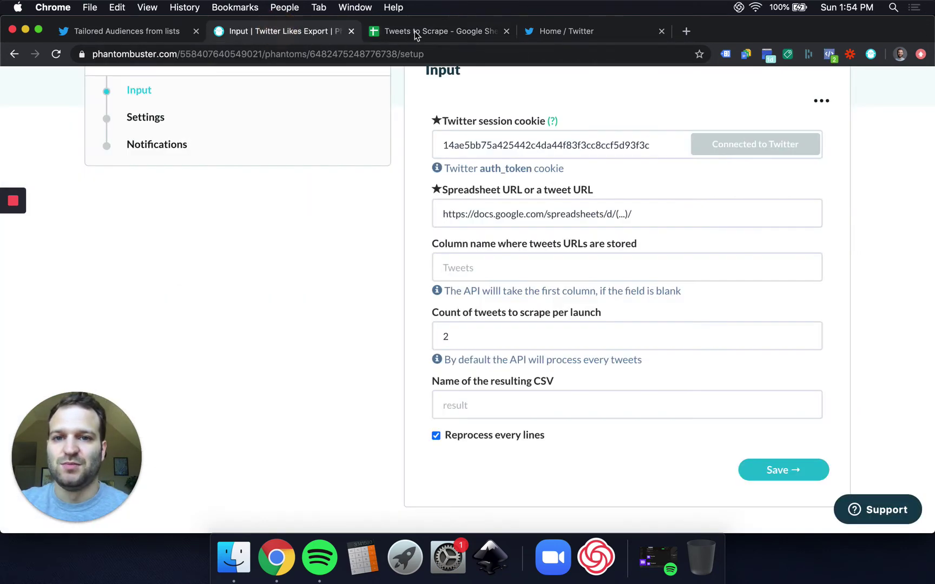
pyautogui.click(570, 222)
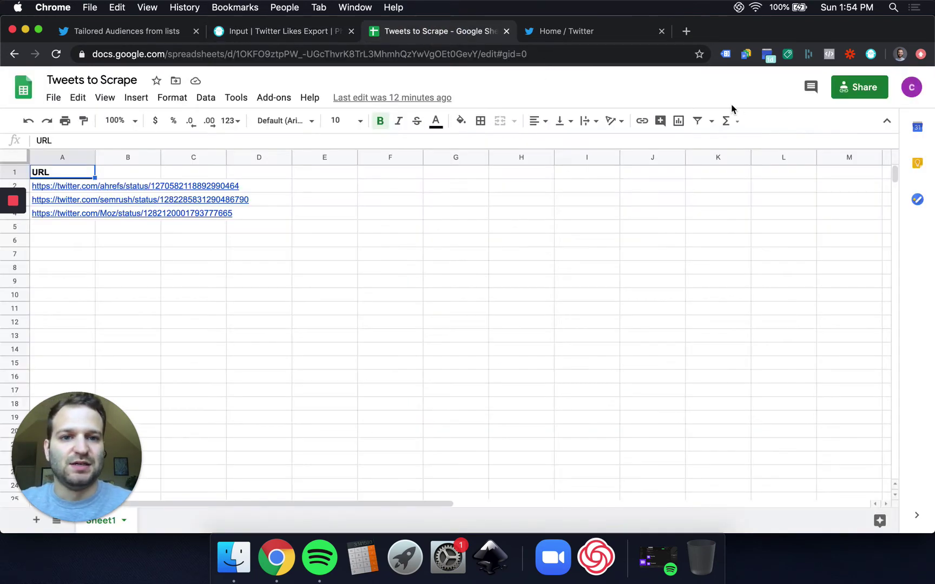
pyautogui.click(859, 87)
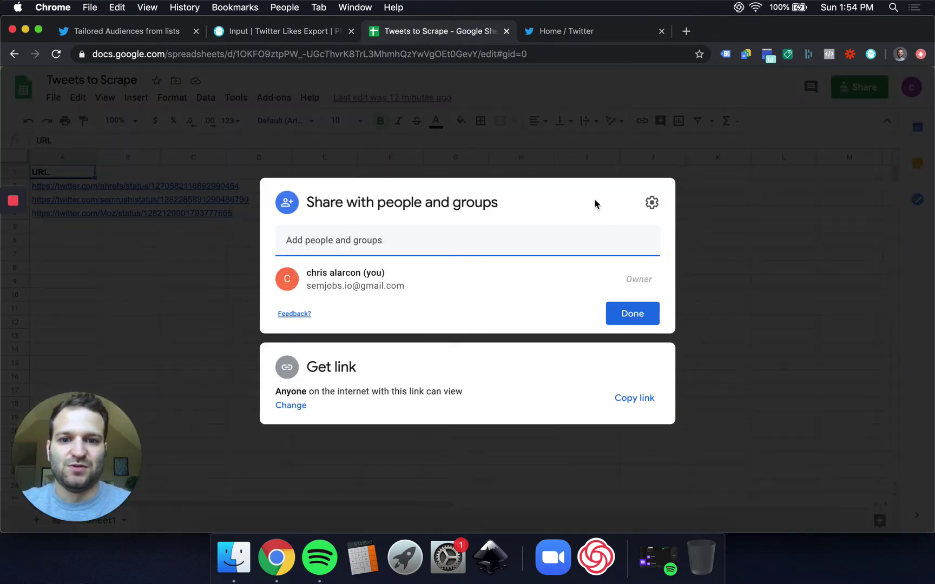
pyautogui.click(640, 403)
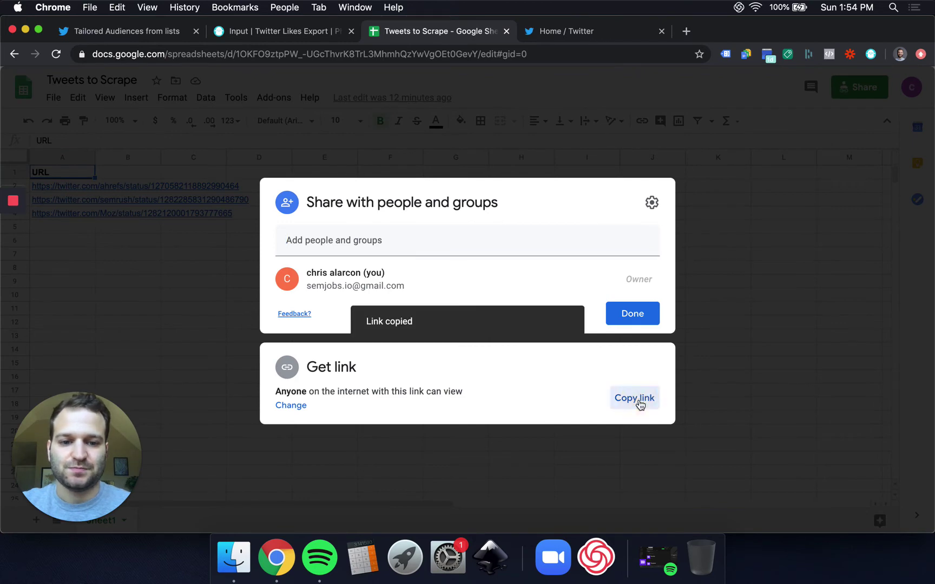
pyautogui.click(723, 334)
# Paste the sheet link as the Spreadsheet URL and enter URL as the column name.
pyautogui.click(275, 31)
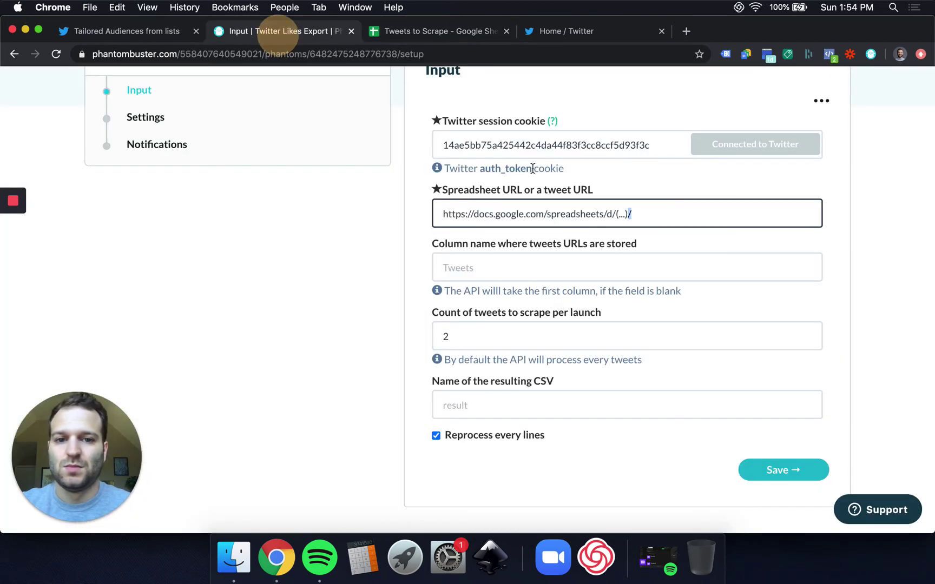
pyautogui.tripleClick(594, 214)
pyautogui.press('BackSpace')
pyautogui.press('super+v')
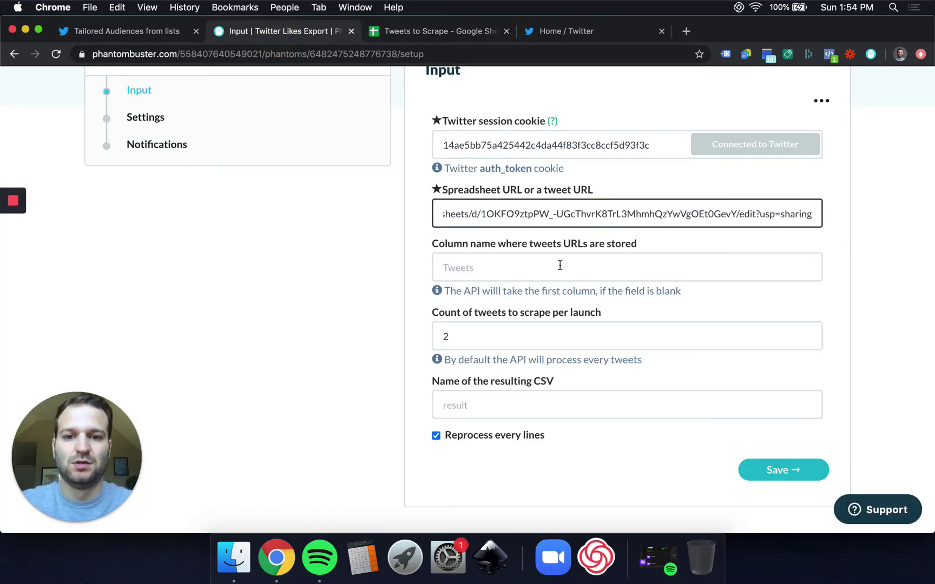
pyautogui.click(559, 265)
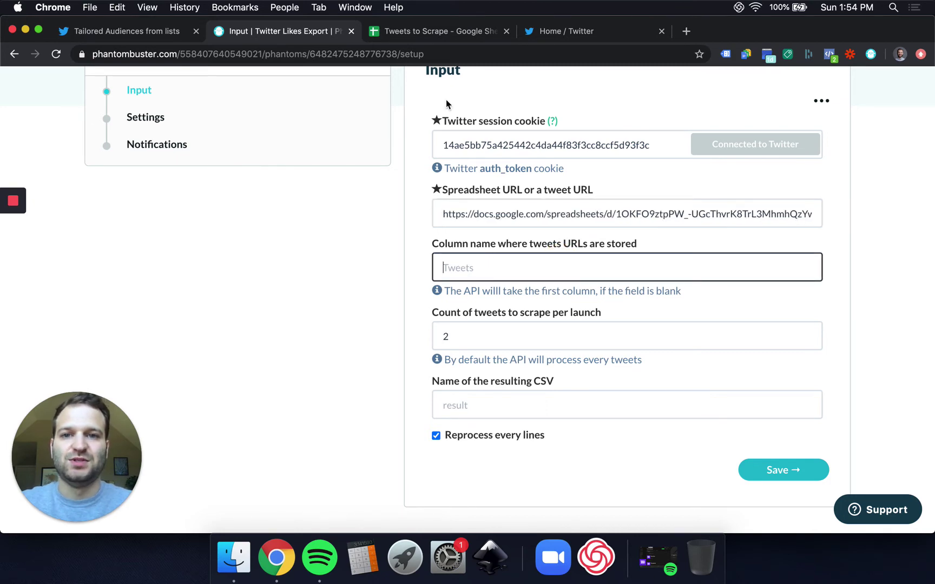
pyautogui.click(390, 38)
pyautogui.click(281, 32)
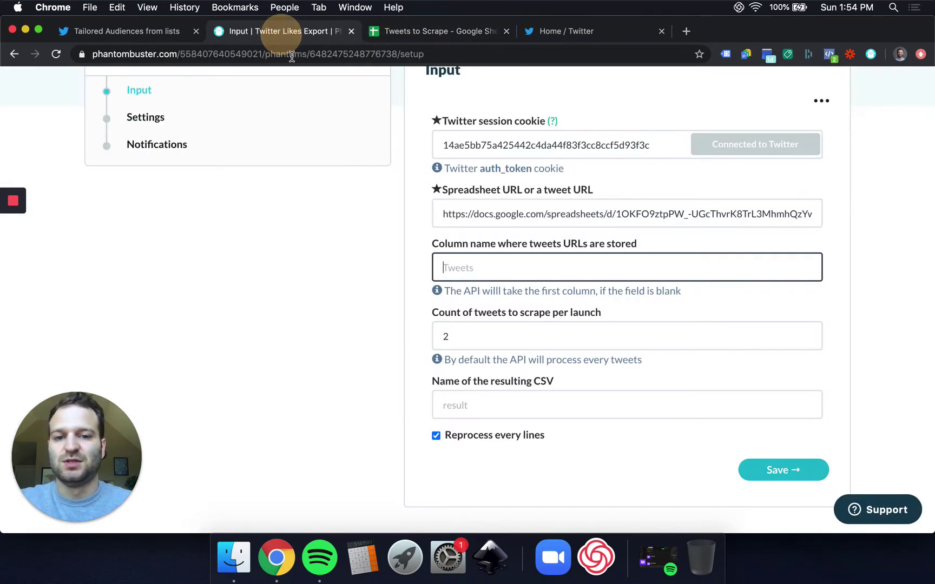
pyautogui.write('URL')
# Set 3 tweets per launch, name the output 'likers of scraped tweets', and save with manual launch and notifications off.
pyautogui.moveTo(459, 338); pyautogui.dragTo(438, 337)
pyautogui.click(395, 359)
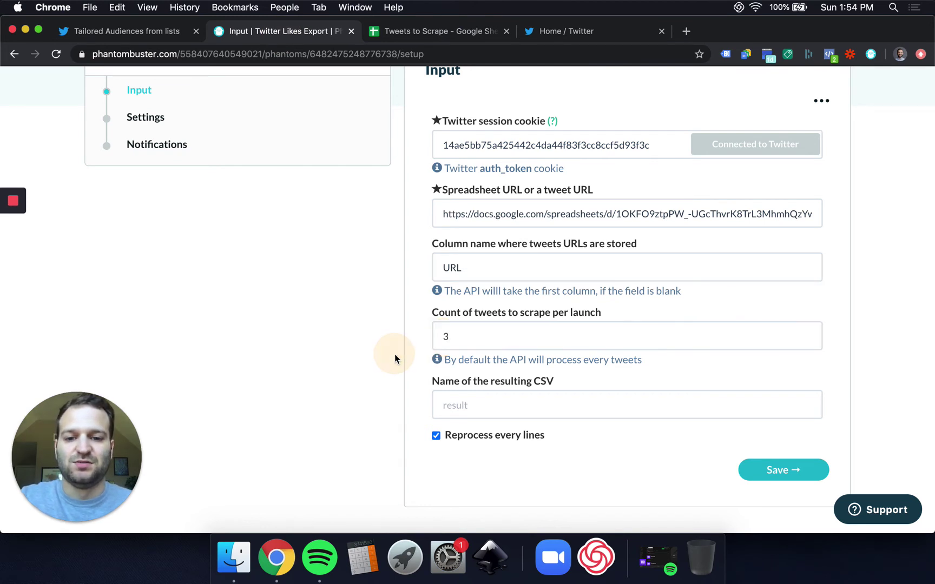
pyautogui.click(509, 412)
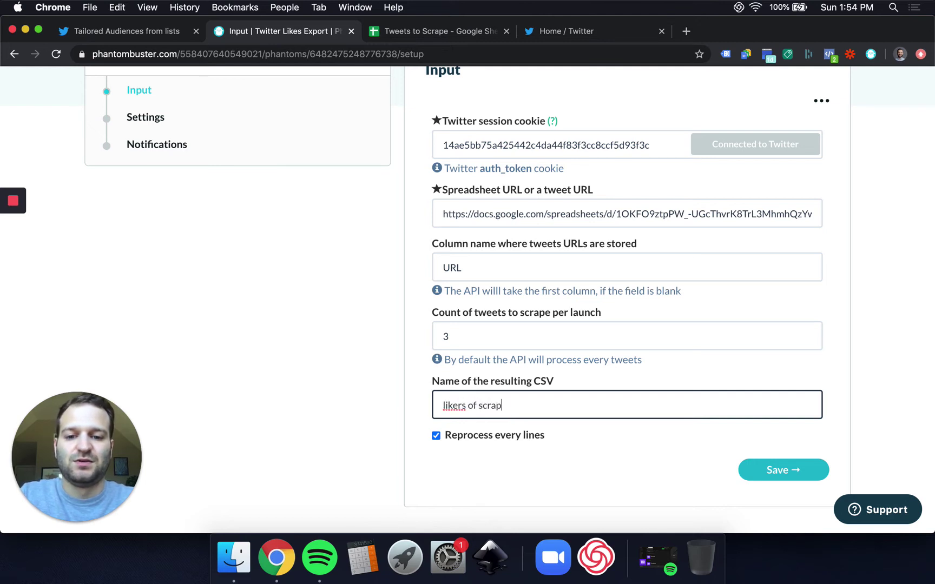
pyautogui.click(771, 475)
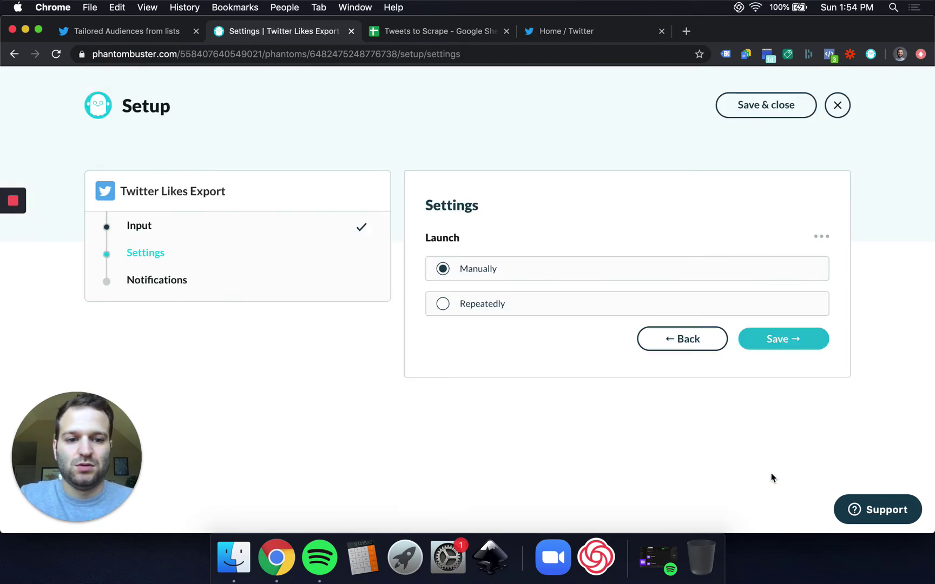
pyautogui.click(799, 339)
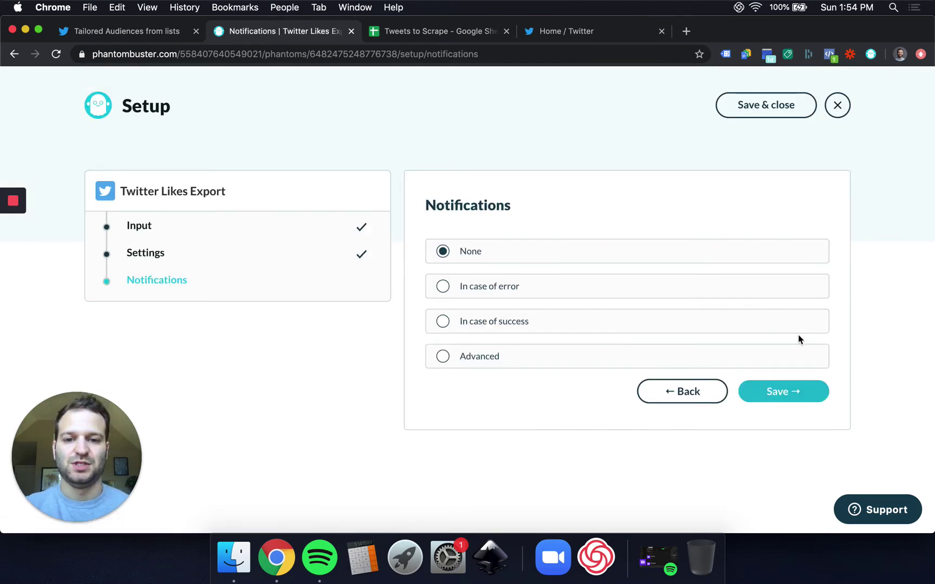
pyautogui.click(772, 399)
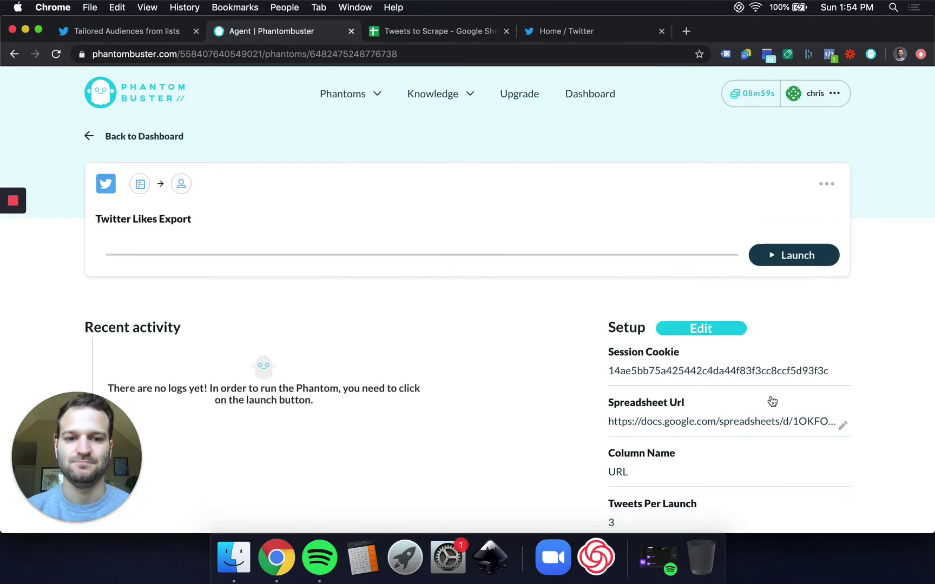
# Launch the Likes Export phantom and download 'likers of scraped tweets.csv'.
pyautogui.click(806, 265)
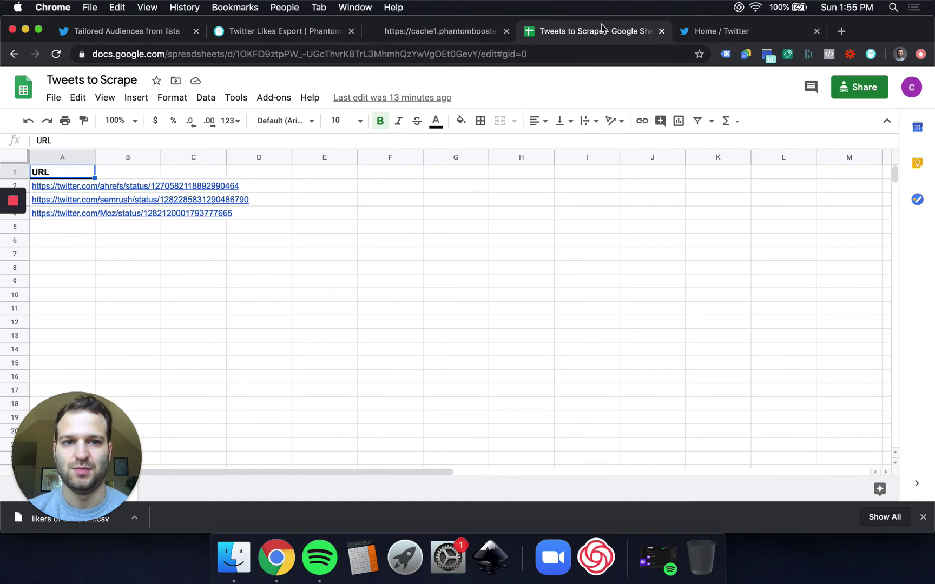
# Add Sheet6 and upload 'likers of scraped tweets.csv' into it, replacing the current sheet.
pyautogui.moveTo(108, 468)
pyautogui.moveTo(109, 468); pyautogui.dragTo(109, 373)
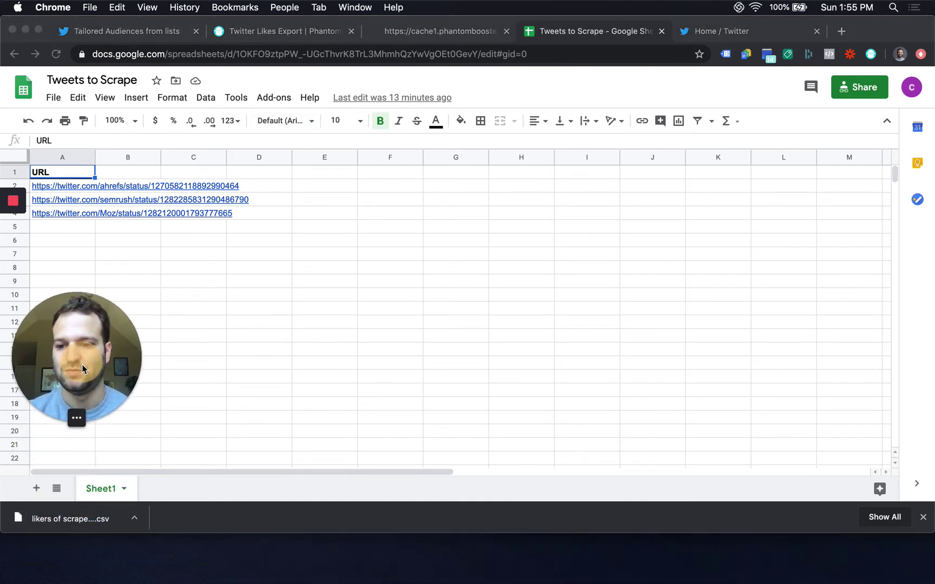
pyautogui.click(37, 488)
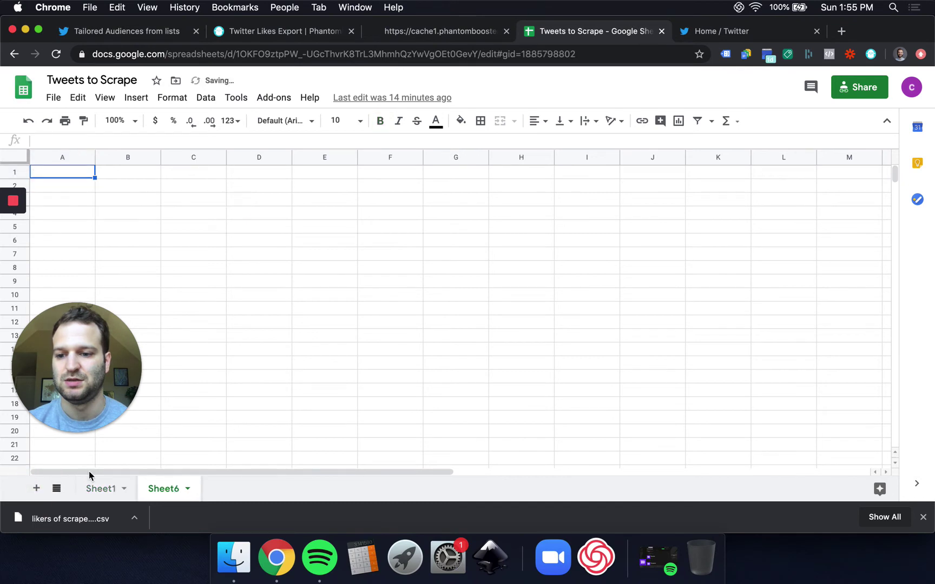
pyautogui.click(53, 97)
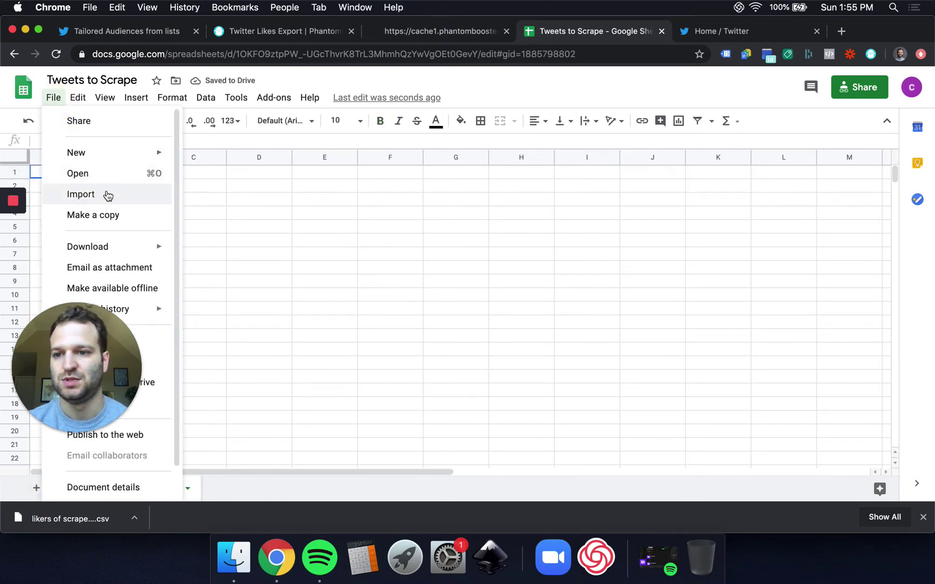
pyautogui.click(108, 195)
pyautogui.click(407, 150)
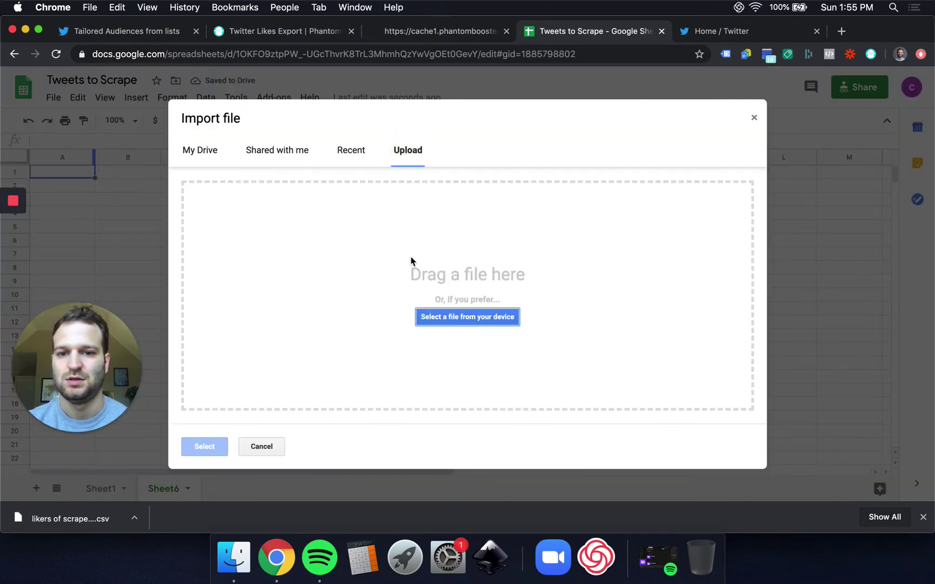
pyautogui.click(440, 323)
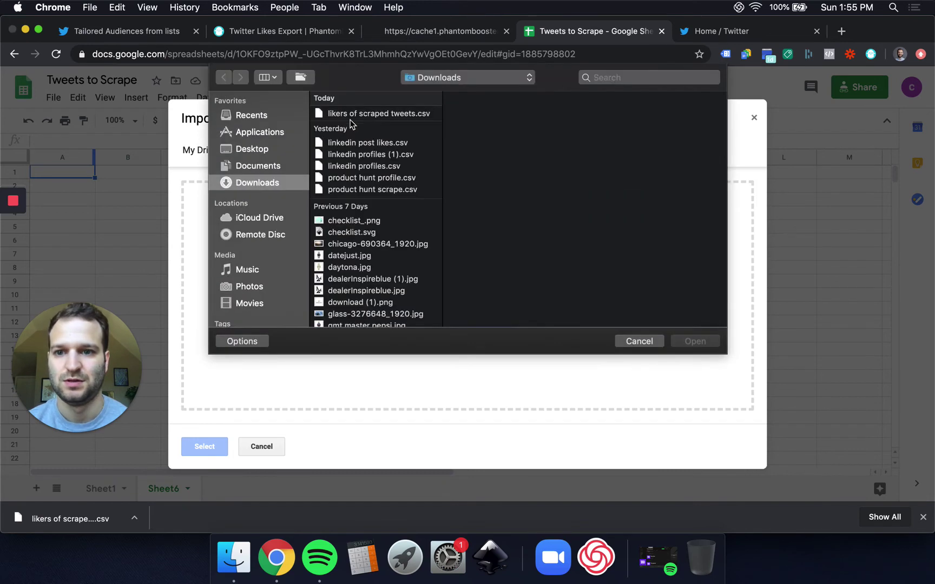
pyautogui.doubleClick(352, 114)
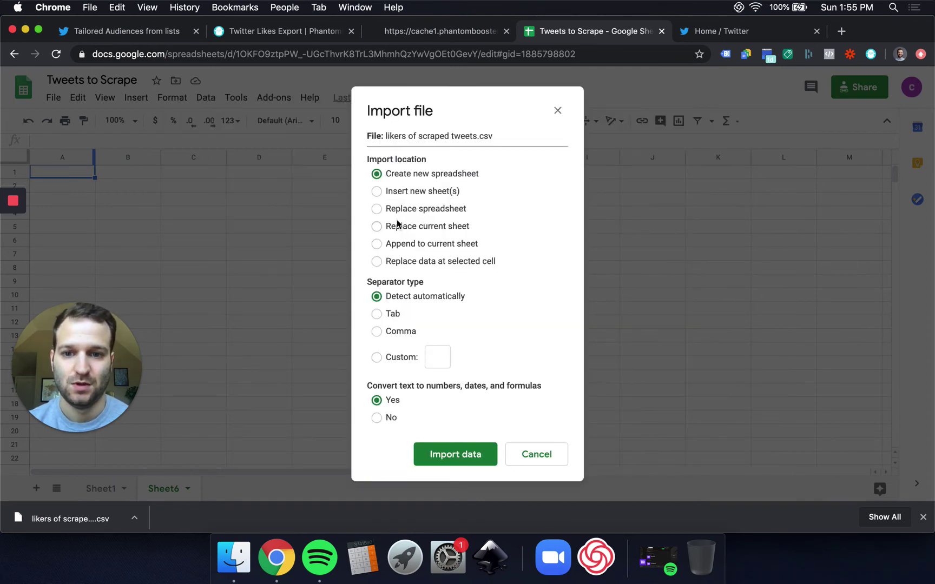
pyautogui.click(395, 230)
pyautogui.click(459, 455)
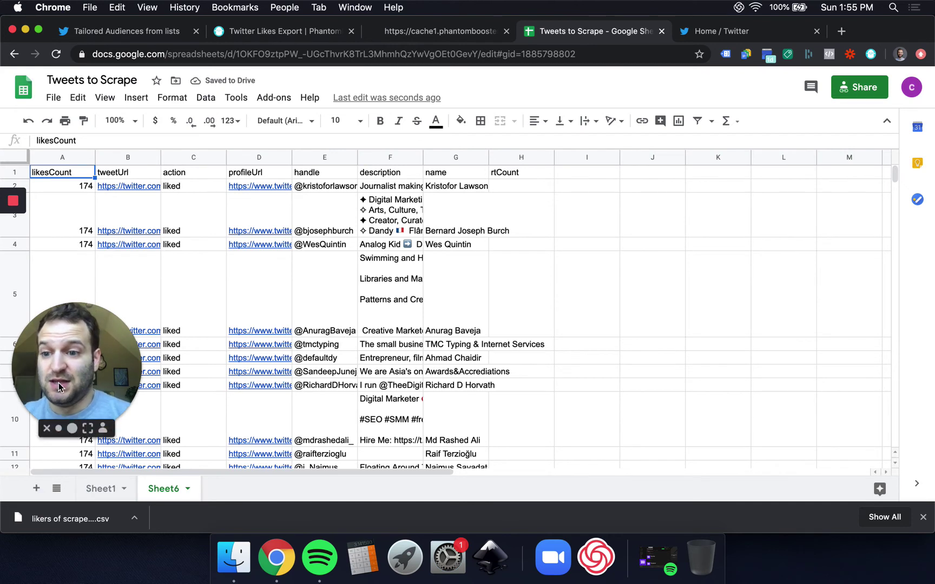
# Widen the profileUrl, handle and description columns to show full URLs, handles and bios.
pyautogui.moveTo(39, 357); pyautogui.dragTo(39, 438)
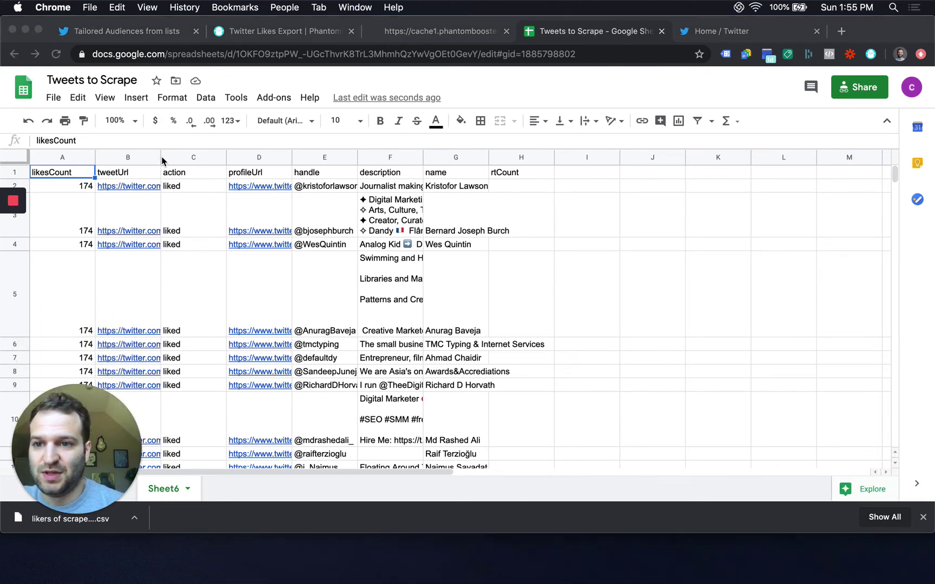
pyautogui.click(336, 186)
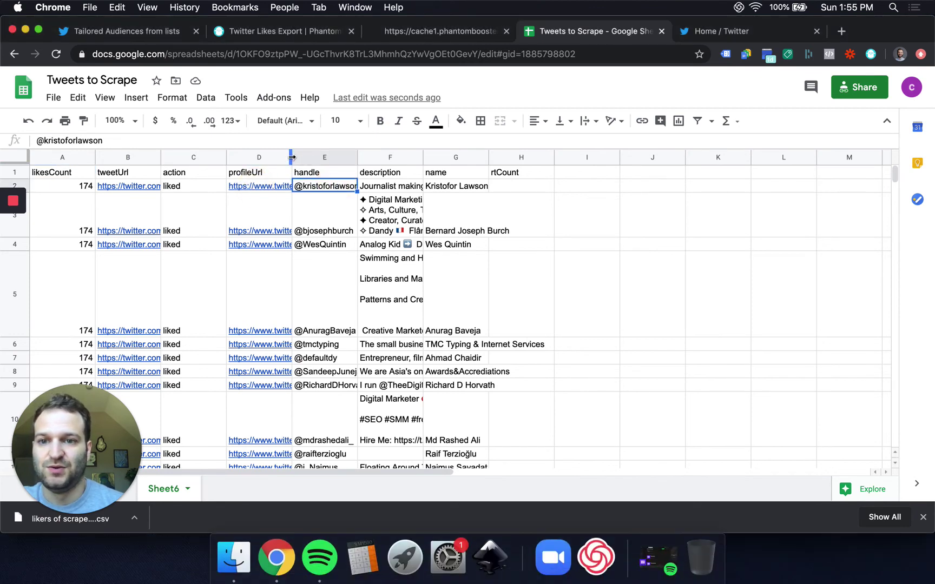
pyautogui.moveTo(291, 157); pyautogui.dragTo(382, 157)
pyautogui.moveTo(447, 156); pyautogui.dragTo(504, 155)
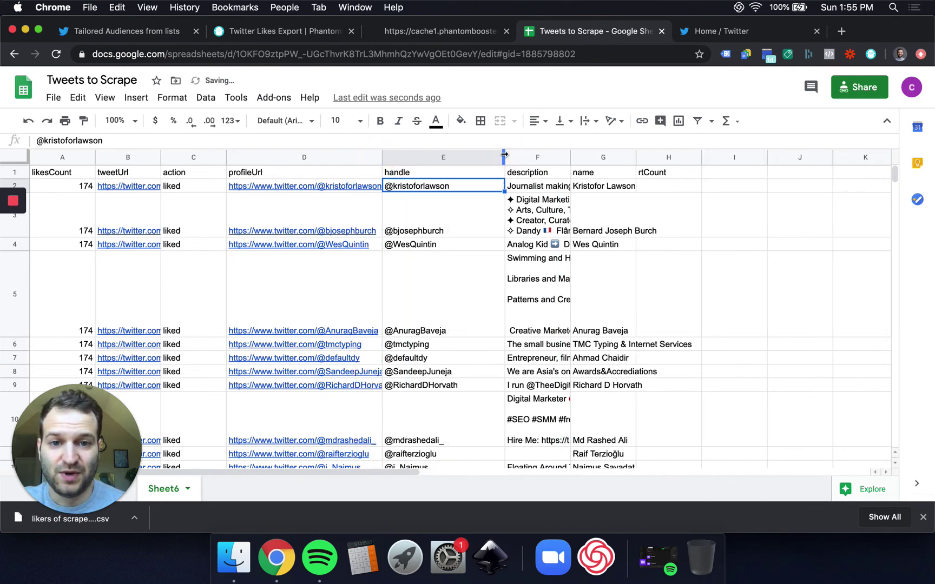
pyautogui.moveTo(570, 161); pyautogui.dragTo(643, 157)
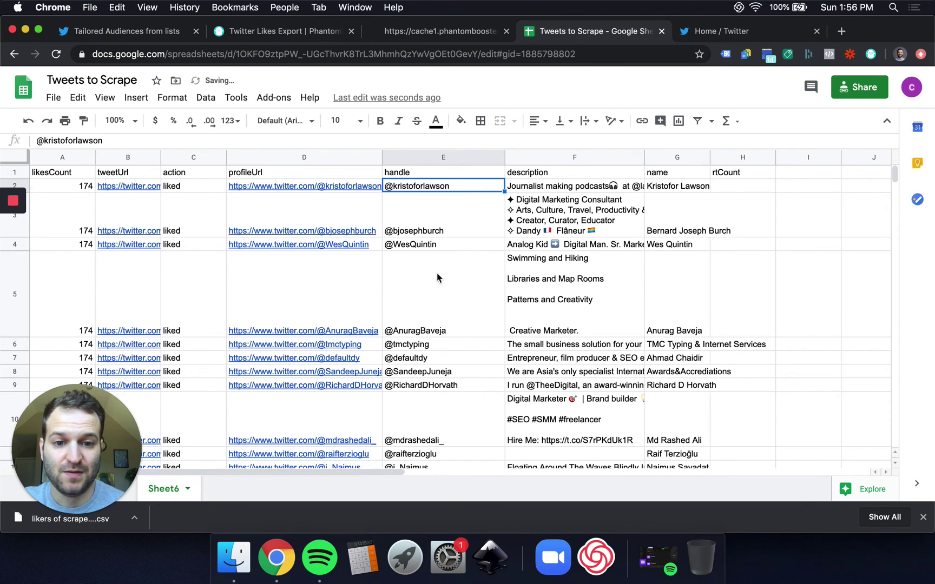
# Scroll through the imported likers and select the handle column to count entries.
pyautogui.scroll(-8, 437, 278)
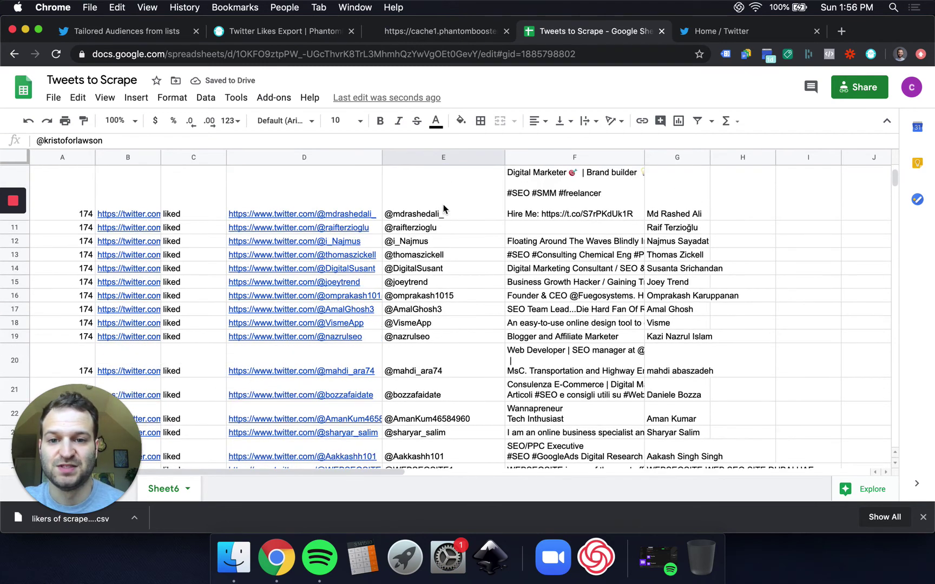
pyautogui.click(436, 157)
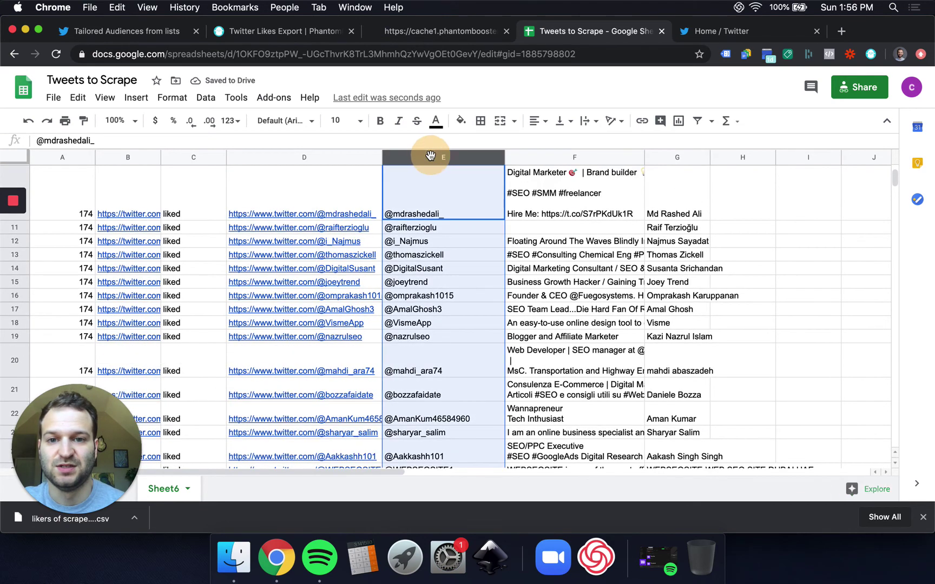
pyautogui.click(418, 259)
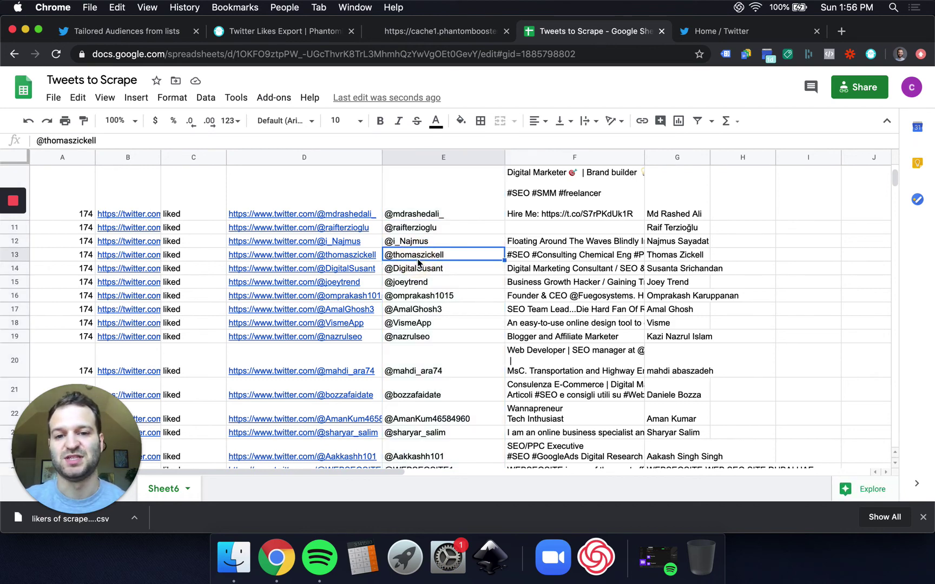
pyautogui.scroll(8, 417, 260)
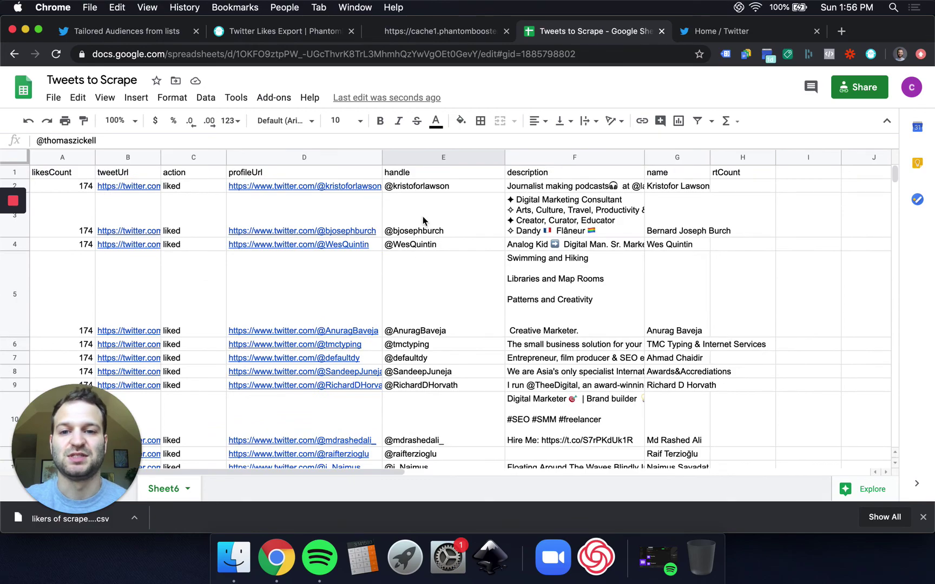
pyautogui.scroll(-20, 424, 221)
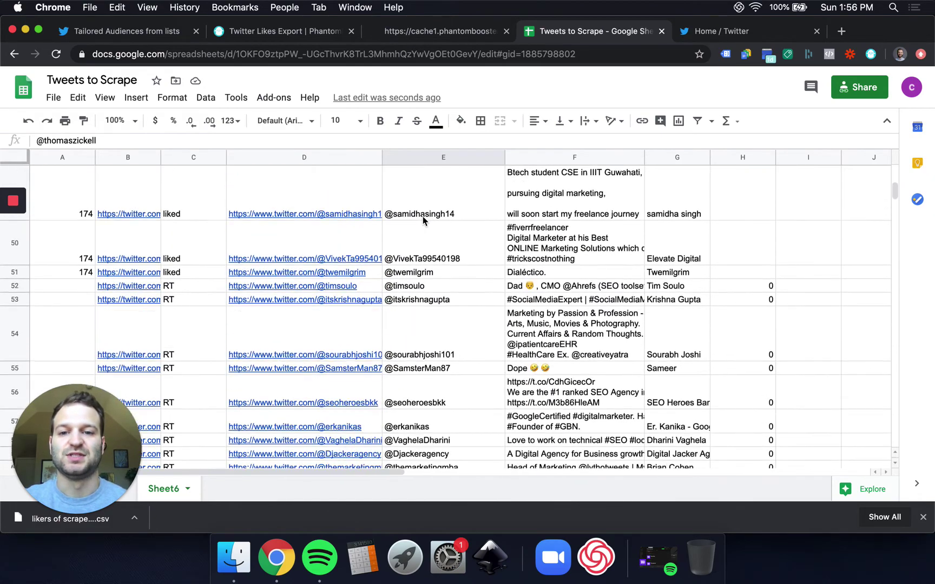
pyautogui.scroll(-8, 424, 221)
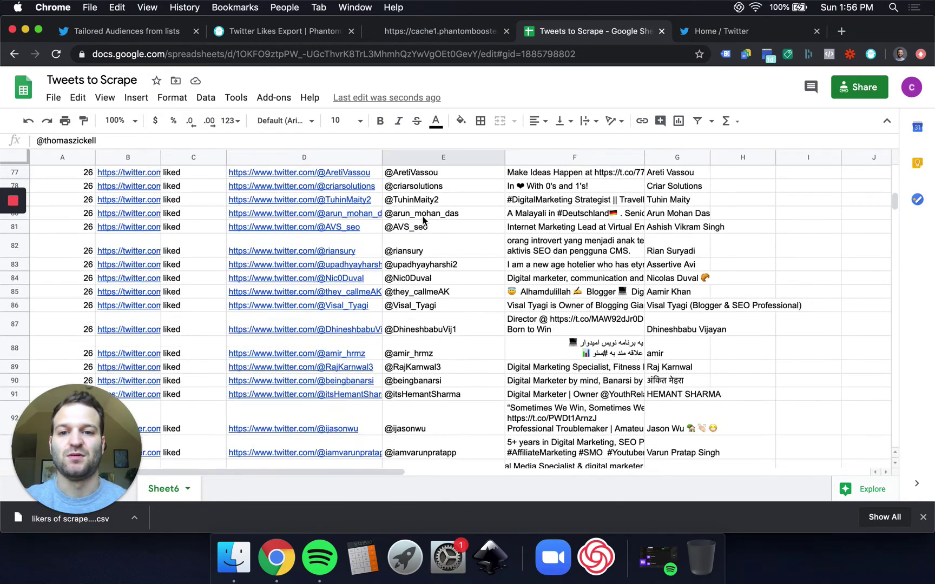
pyautogui.scroll(20, 424, 221)
pyautogui.scroll(8, 424, 220)
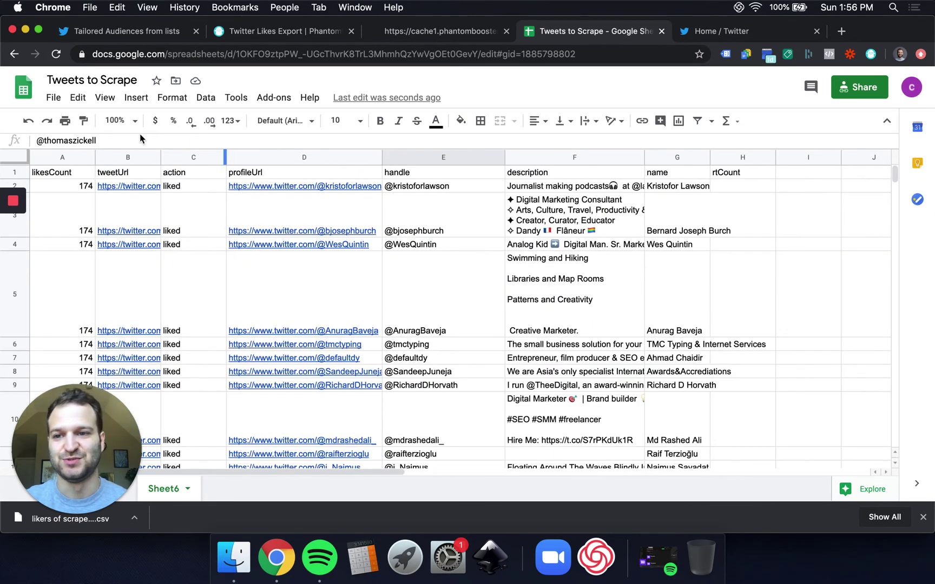
# Create a filter on the likers table's header row.
pyautogui.click(23, 173)
pyautogui.click(206, 97)
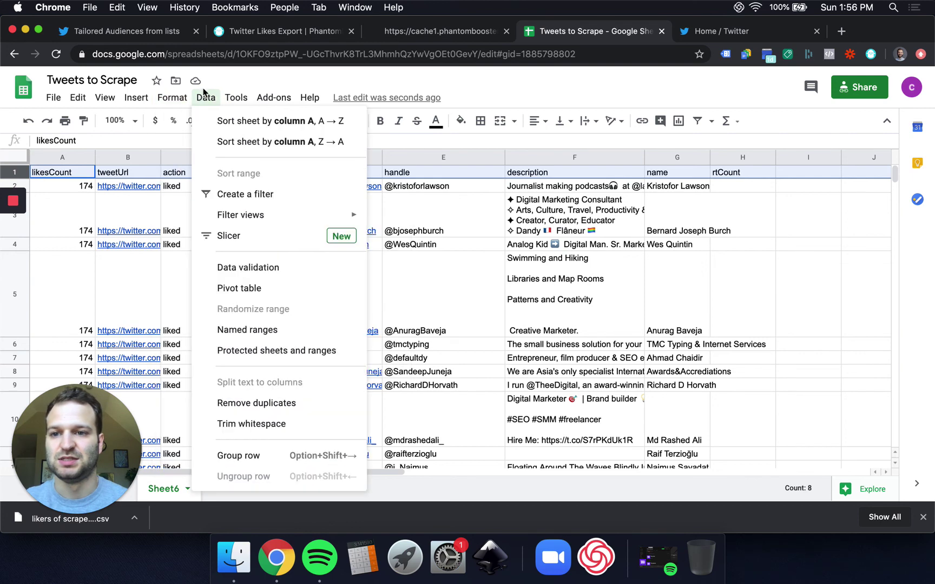
pyautogui.click(229, 193)
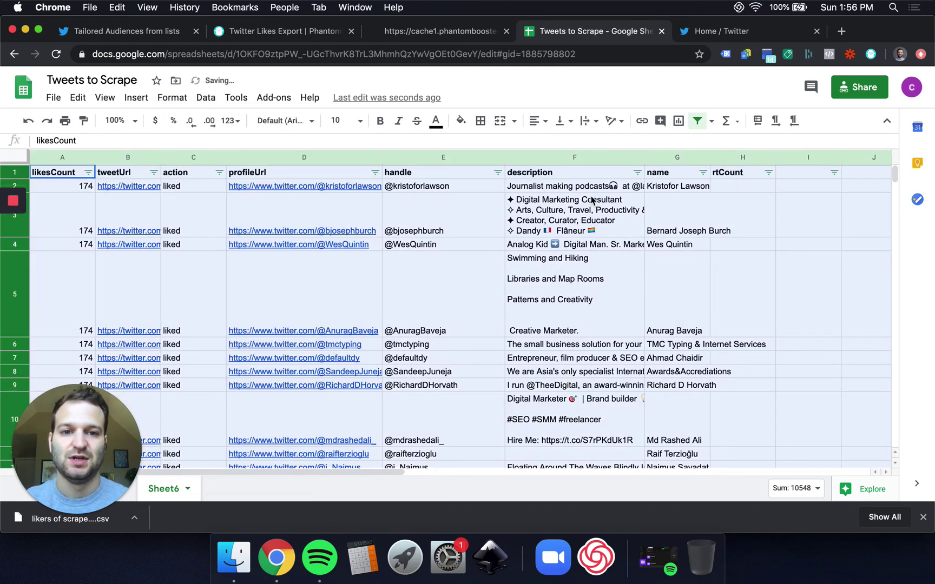
# Filter the description column by the condition Text contains 'SEO'.
pyautogui.click(592, 200)
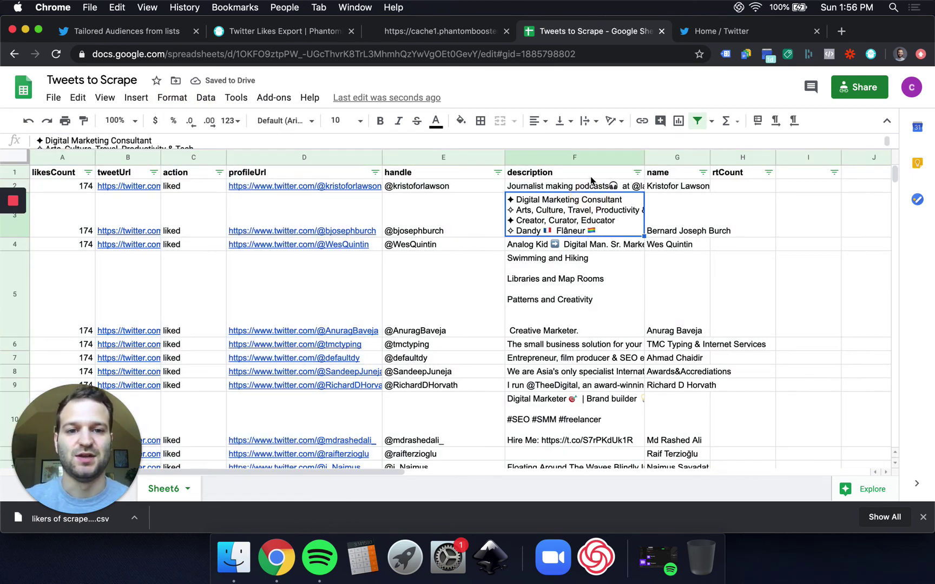
pyautogui.click(591, 176)
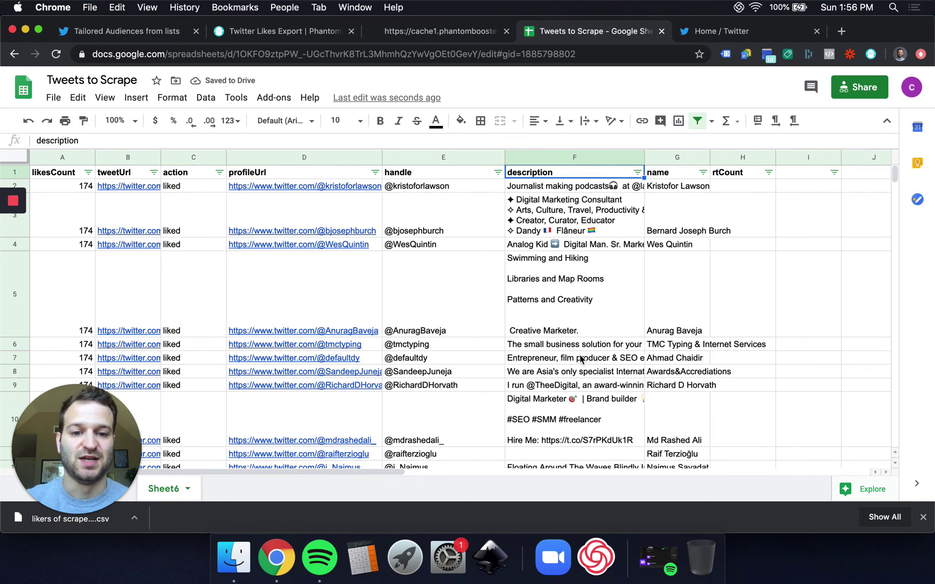
pyautogui.click(637, 172)
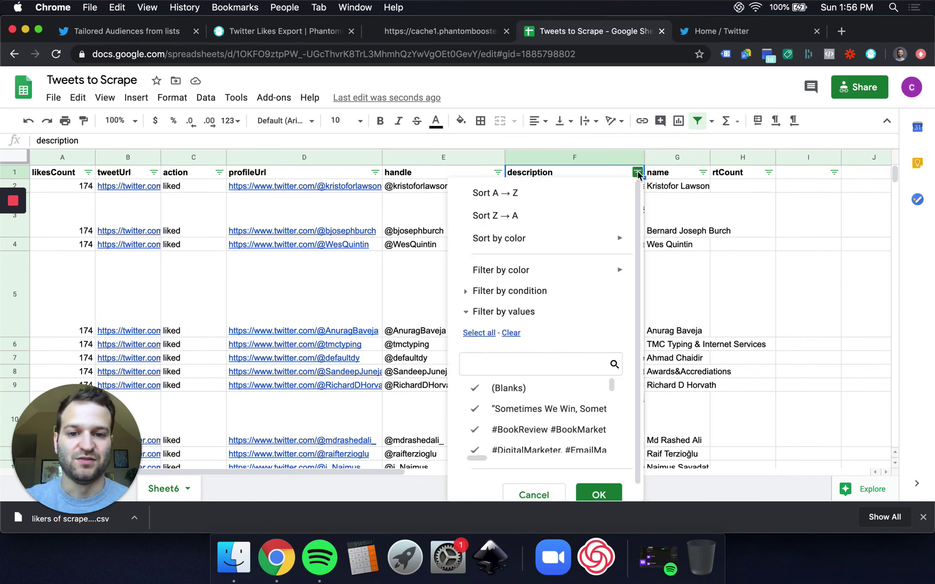
pyautogui.click(471, 295)
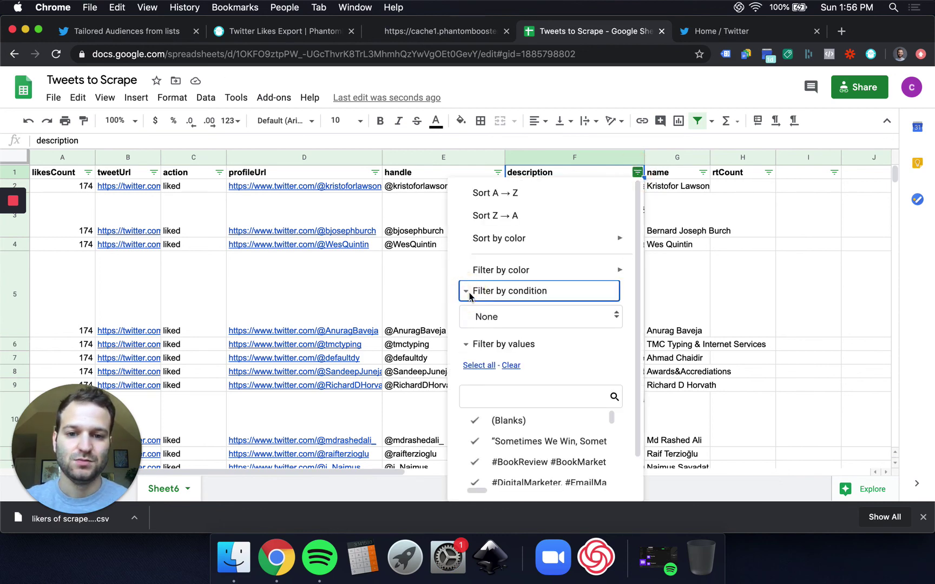
pyautogui.click(487, 320)
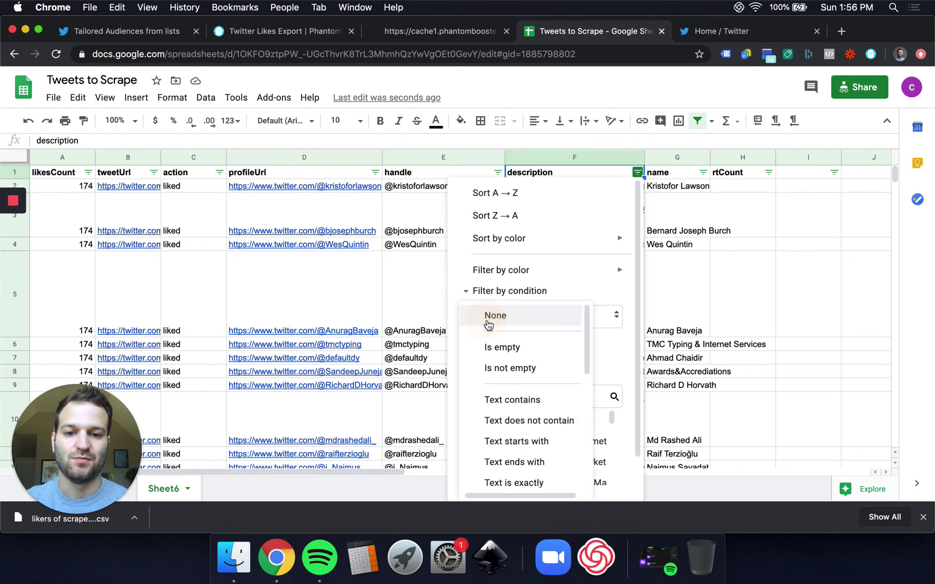
pyautogui.click(499, 398)
pyautogui.click(520, 349)
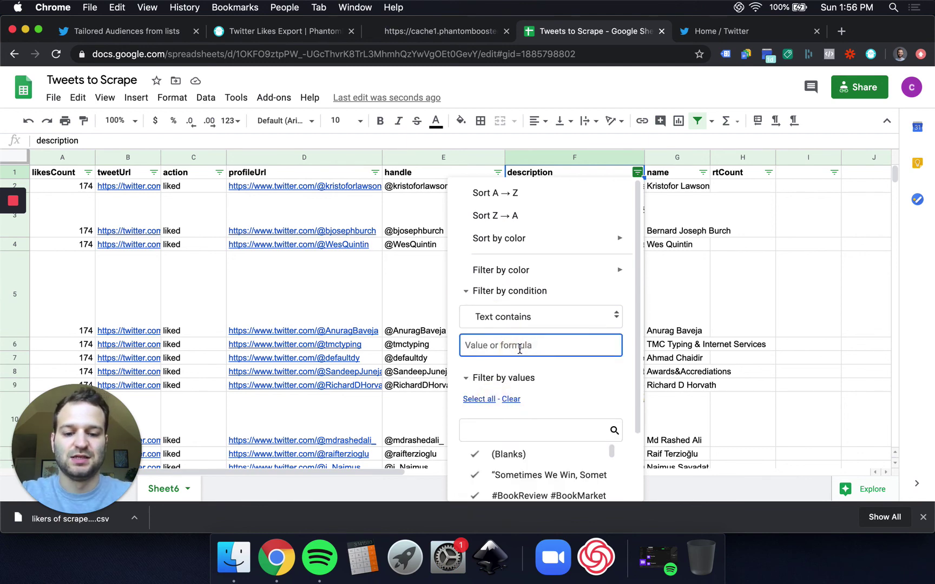
pyautogui.write('SEO')
pyautogui.scroll(-2, 575, 373)
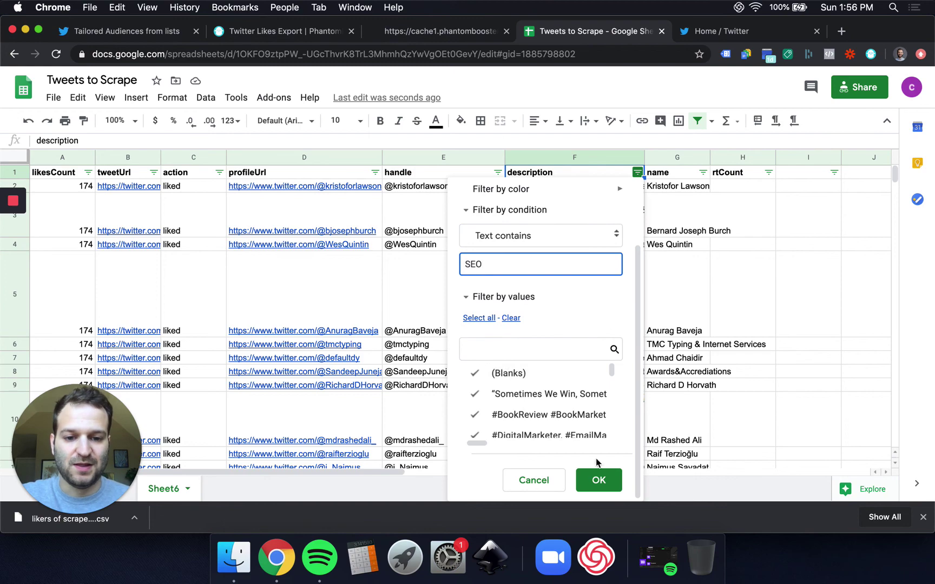
pyautogui.click(599, 481)
pyautogui.click(571, 246)
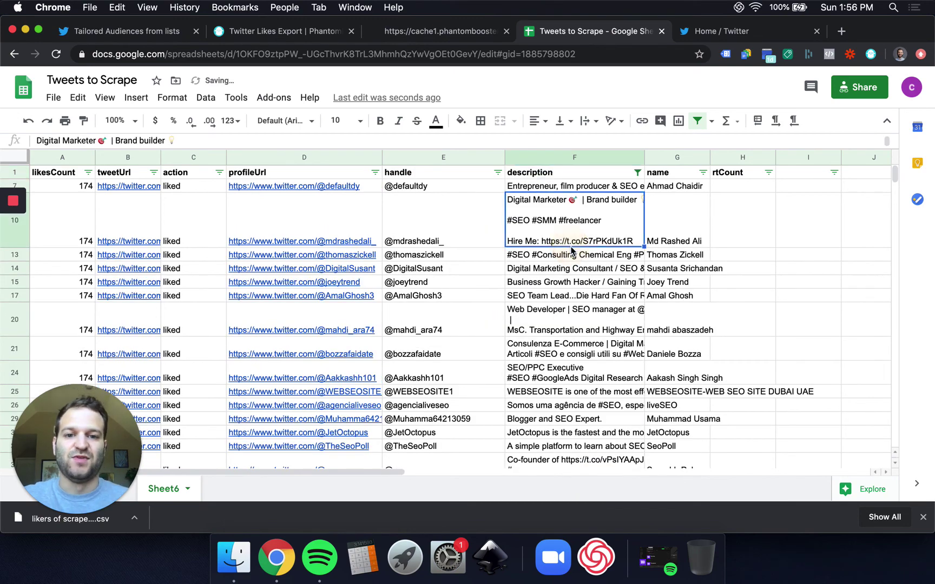
pyautogui.scroll(-10, 571, 250)
pyautogui.scroll(-15, 571, 250)
pyautogui.scroll(20, 572, 250)
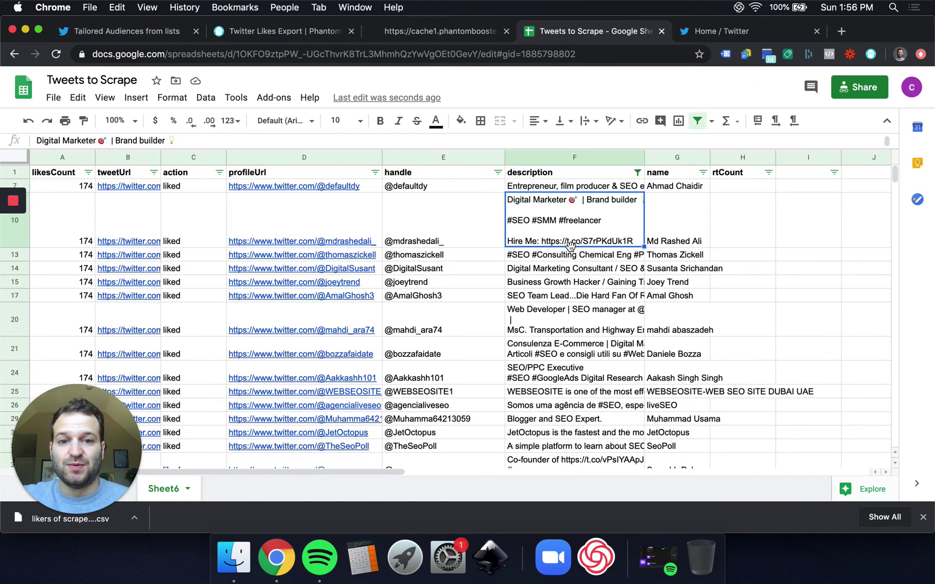
pyautogui.scroll(-3, 571, 245)
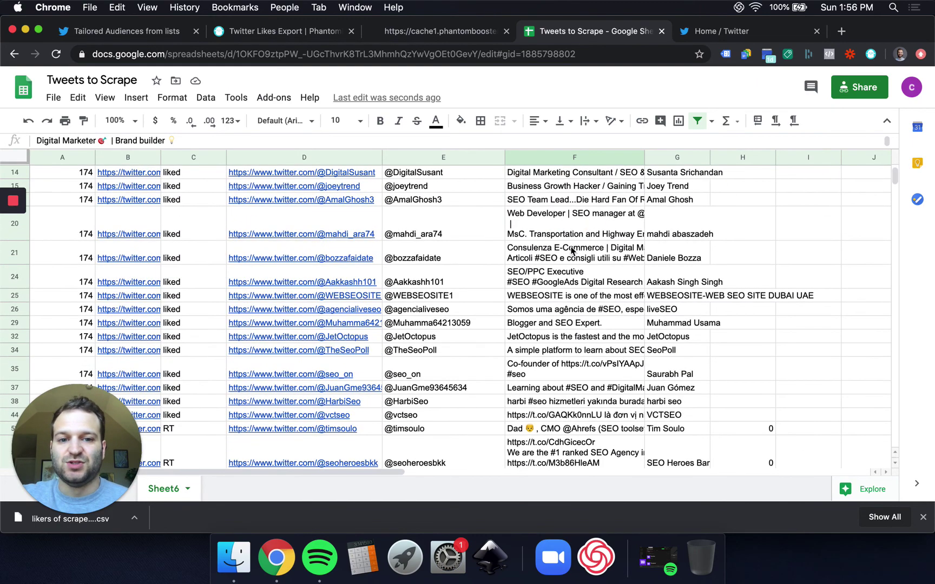
pyautogui.scroll(3, 571, 244)
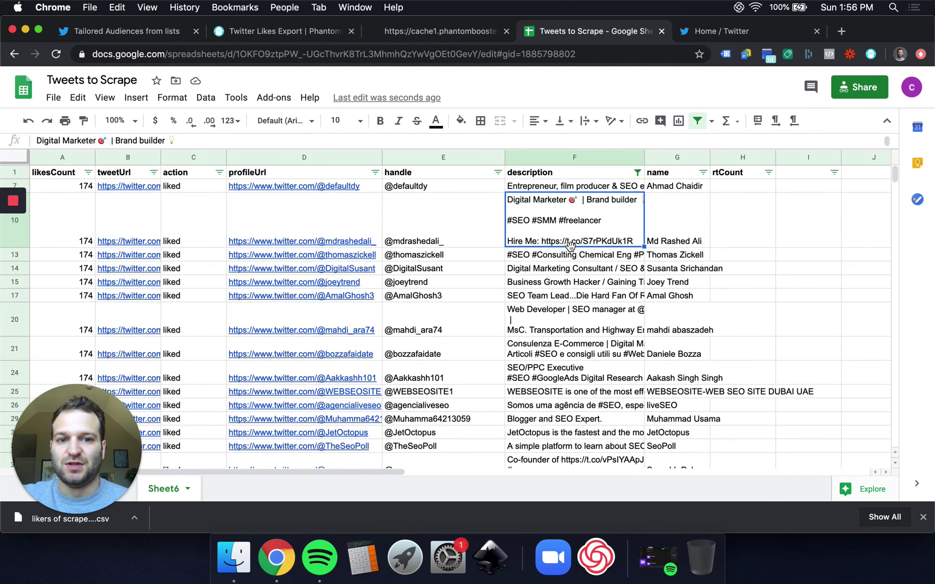